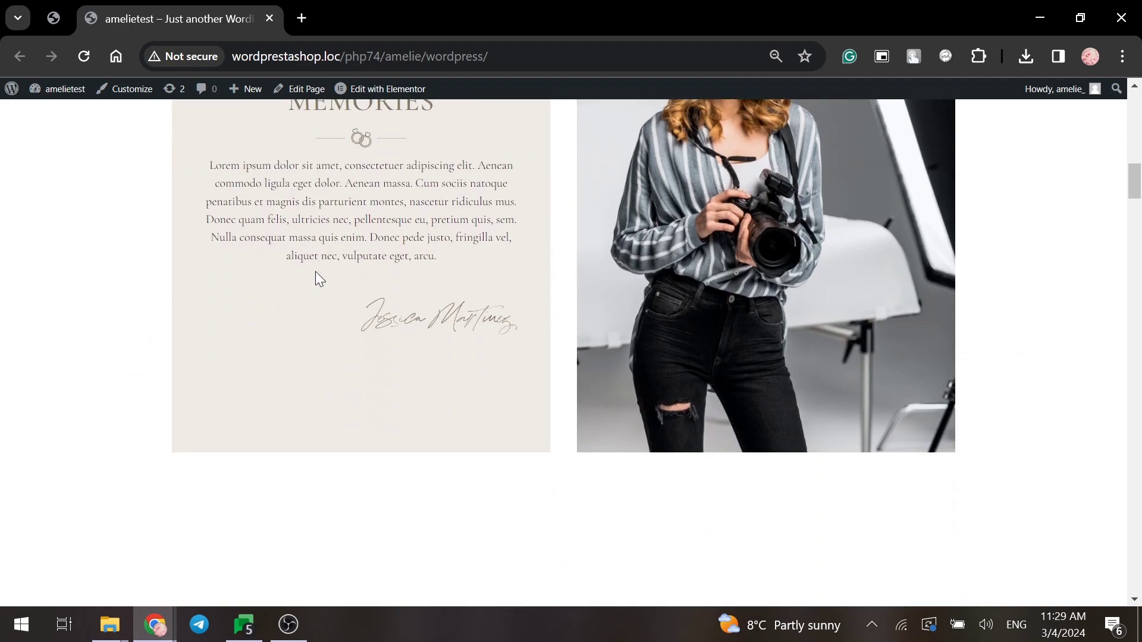
scroll(315, 278, "up", 10)
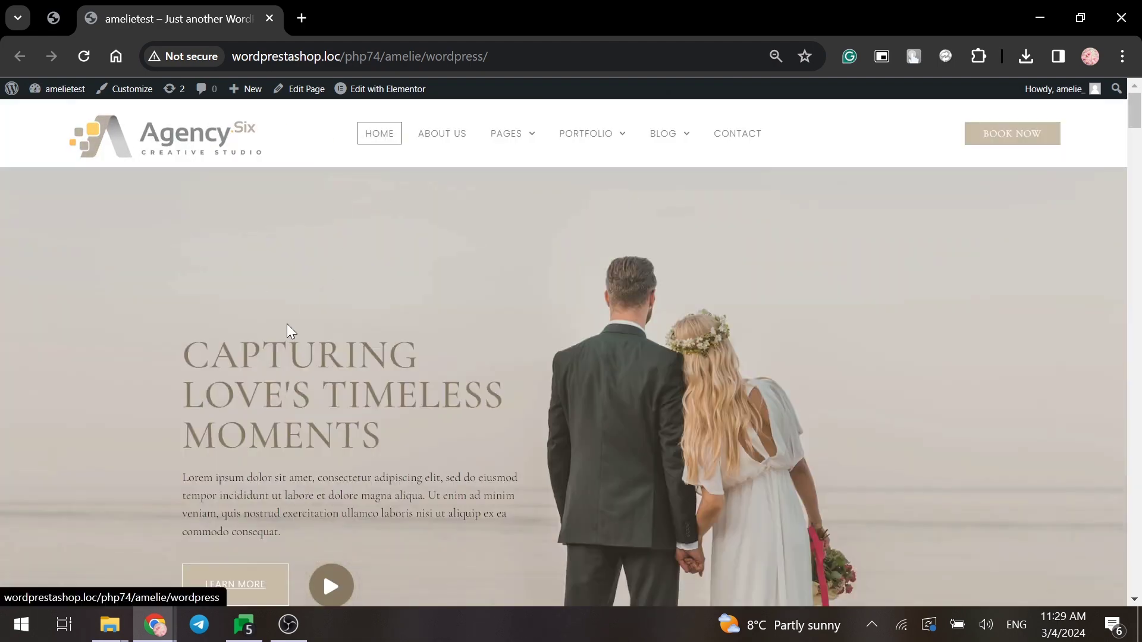
scroll(288, 327, "down", 1)
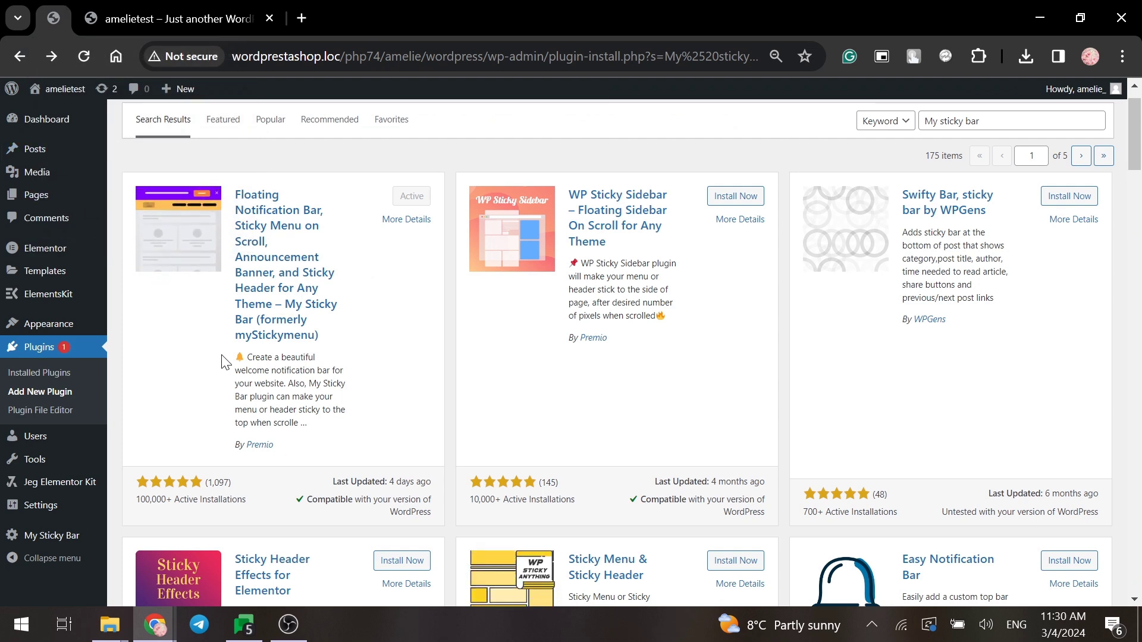
mouse_move(51, 536)
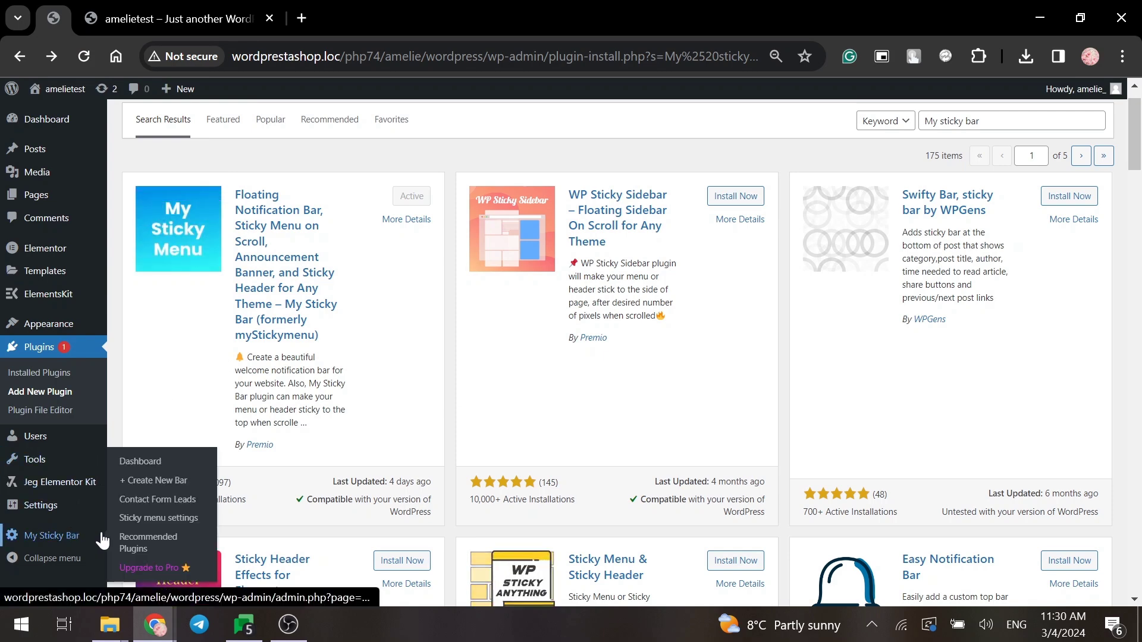
Turn on the My Sticky Bar sticky menu with the .navbar class, then return to the homepage
left_click(138, 527)
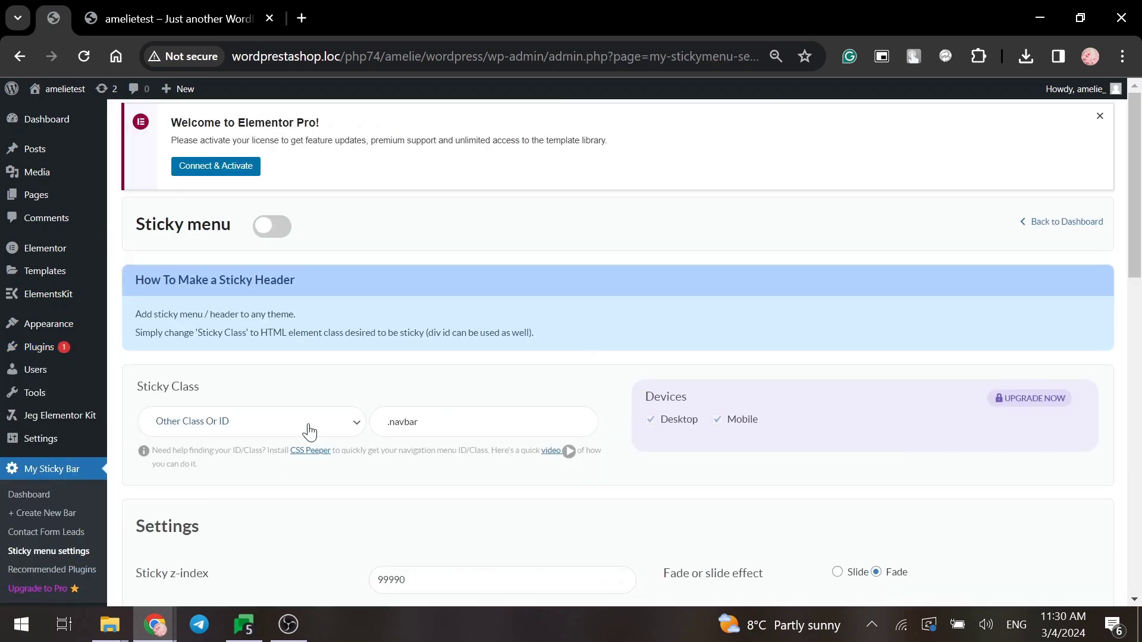
scroll(308, 431, "down", 1)
scroll(308, 431, "down", 3)
scroll(308, 431, "down", 2)
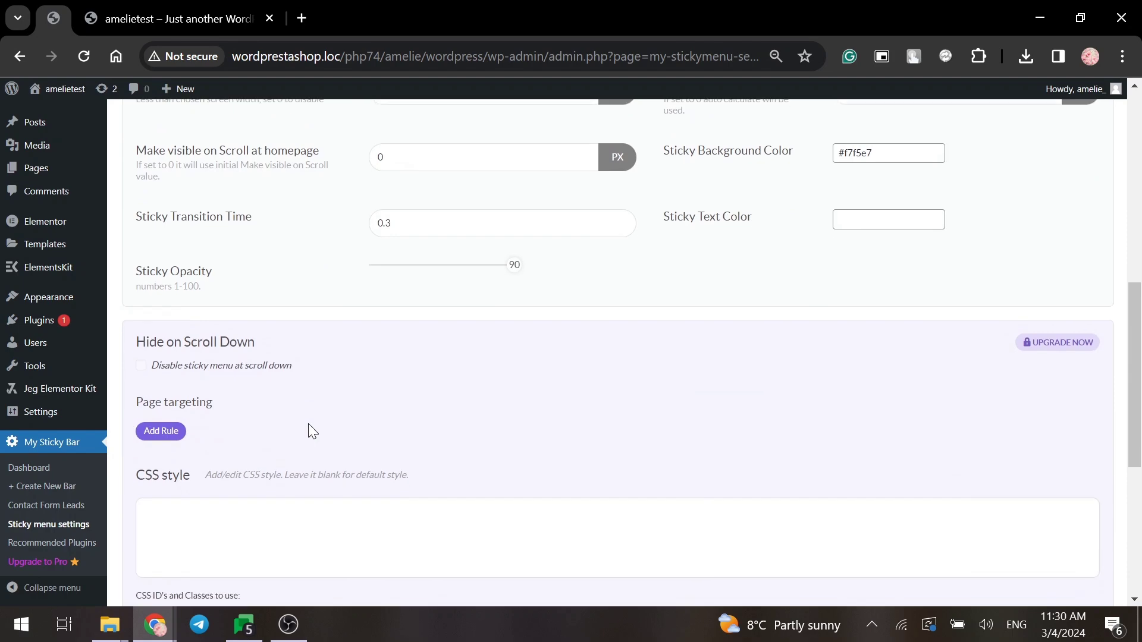
scroll(308, 432, "up", 3)
scroll(308, 431, "up", 3)
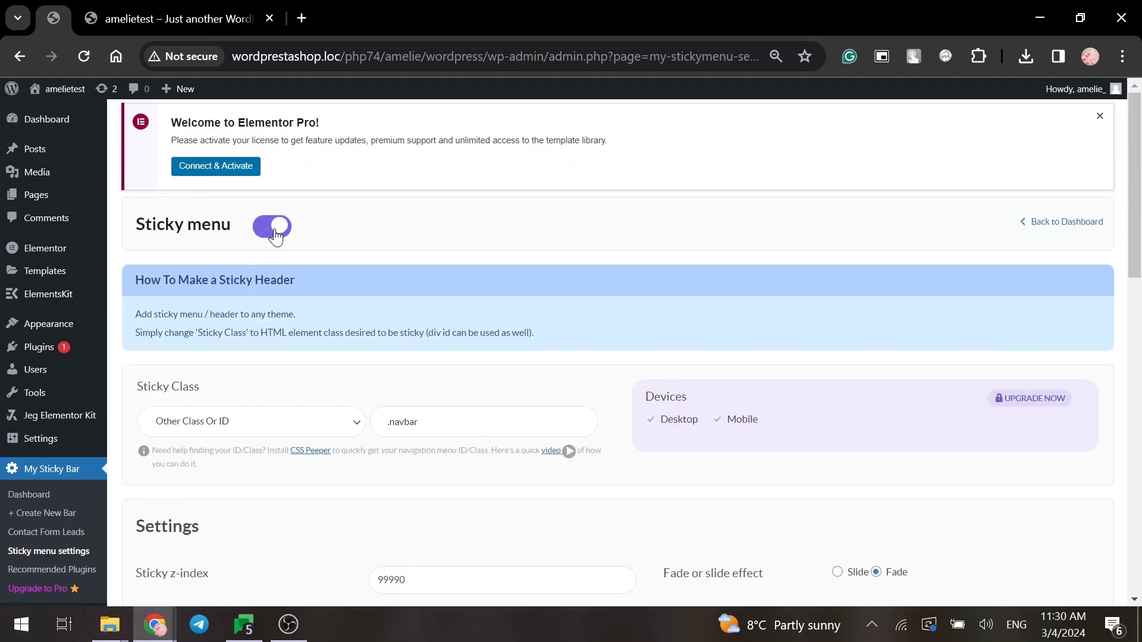
left_click(65, 88)
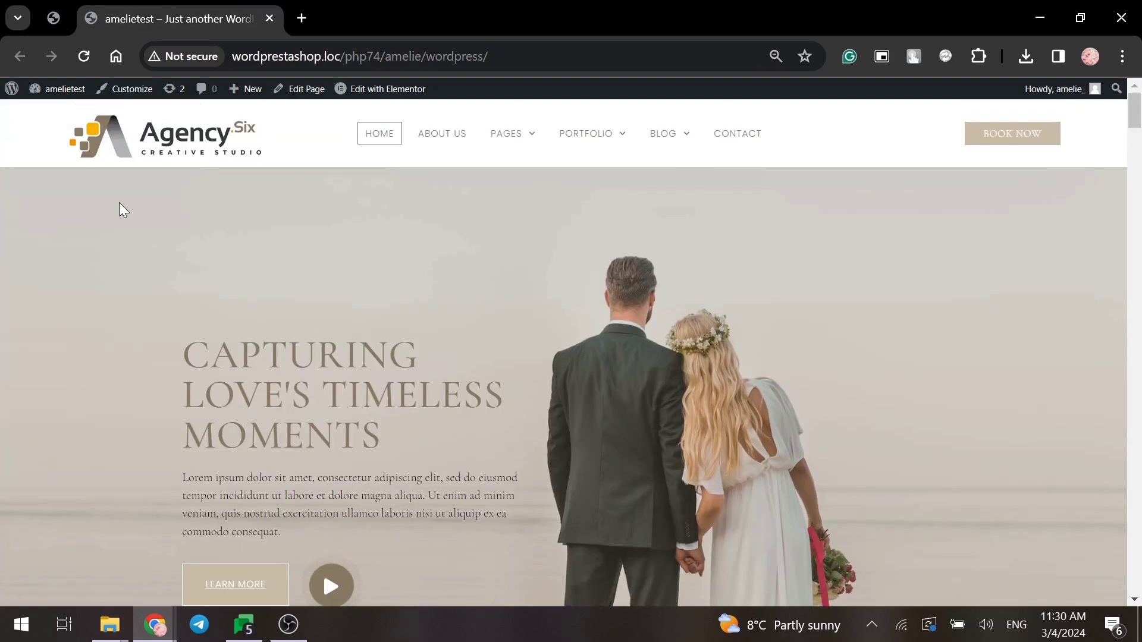
Inspect the page in DevTools and select the Elementor header section to read its class
right_click(27, 148)
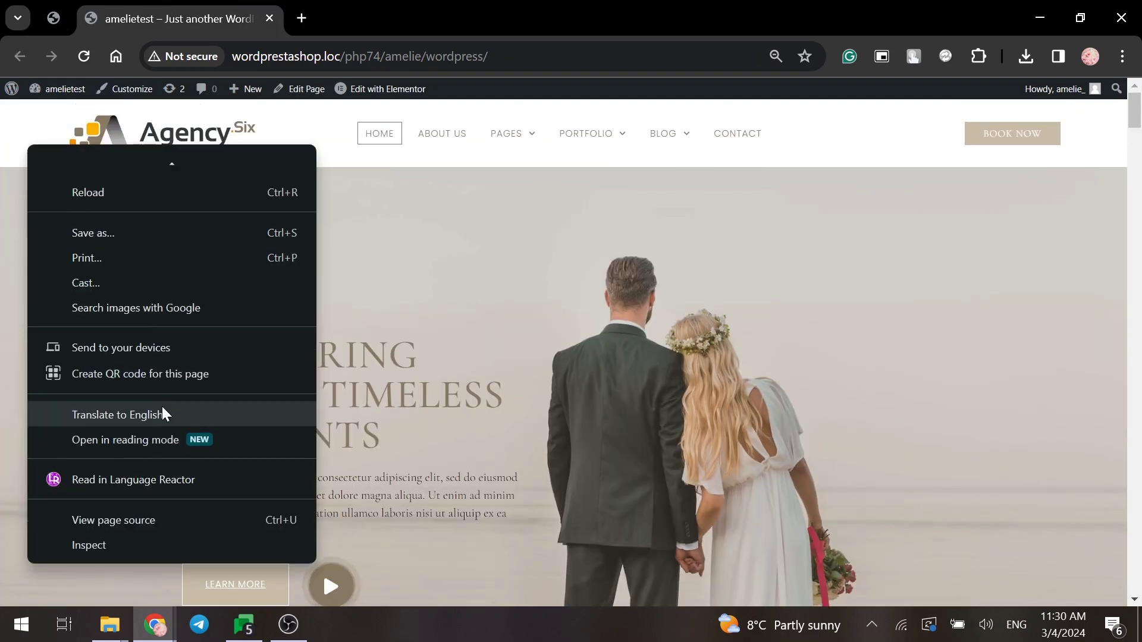
left_click(140, 549)
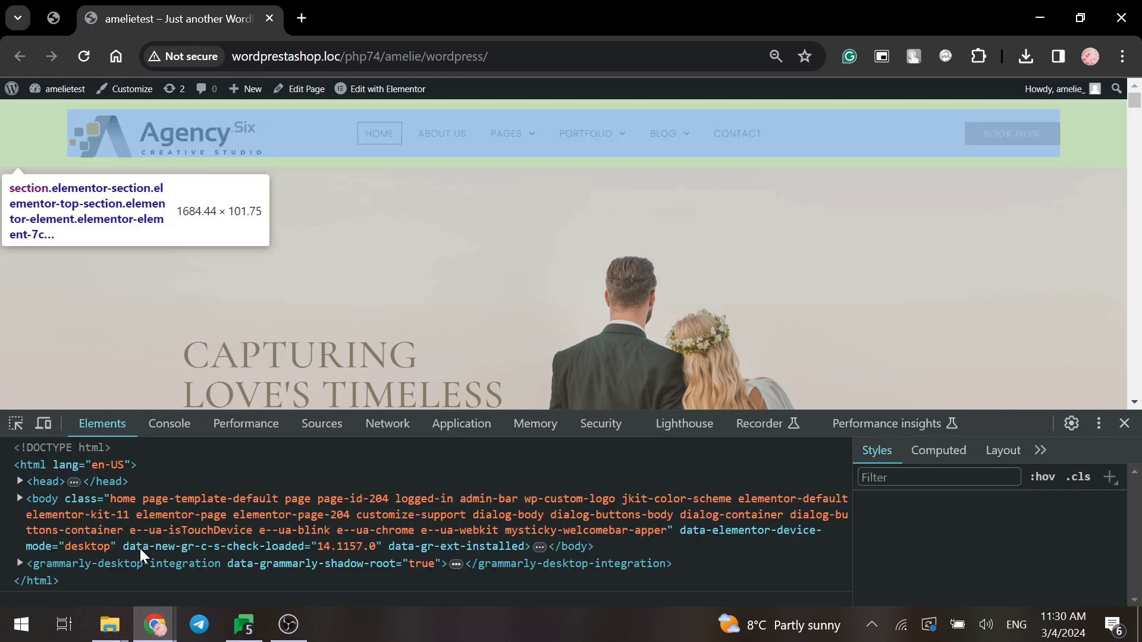
left_click(15, 424)
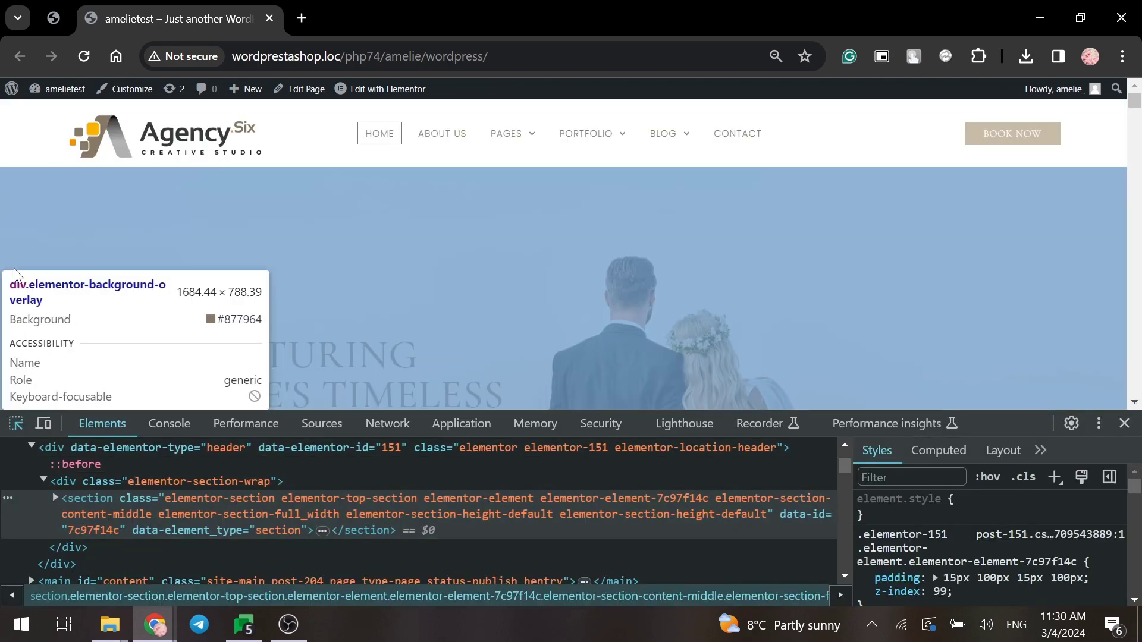
left_click(29, 147)
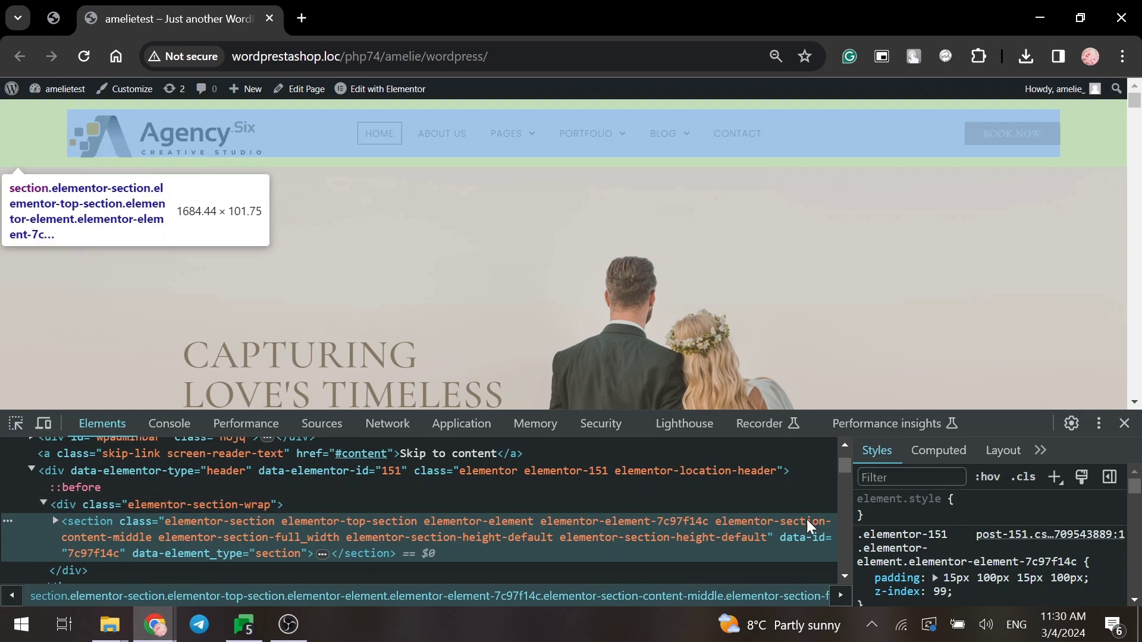
scroll(900, 535, "down", 1)
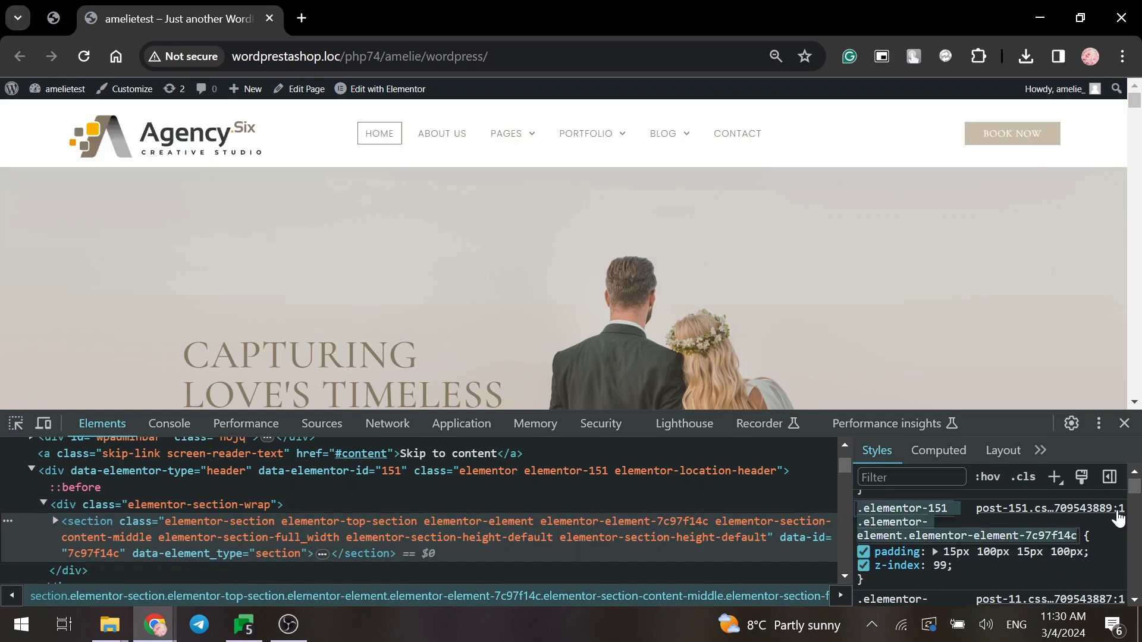
Close DevTools, save the header section's classes as the Sticky Class, and return to the homepage
left_click(1124, 423)
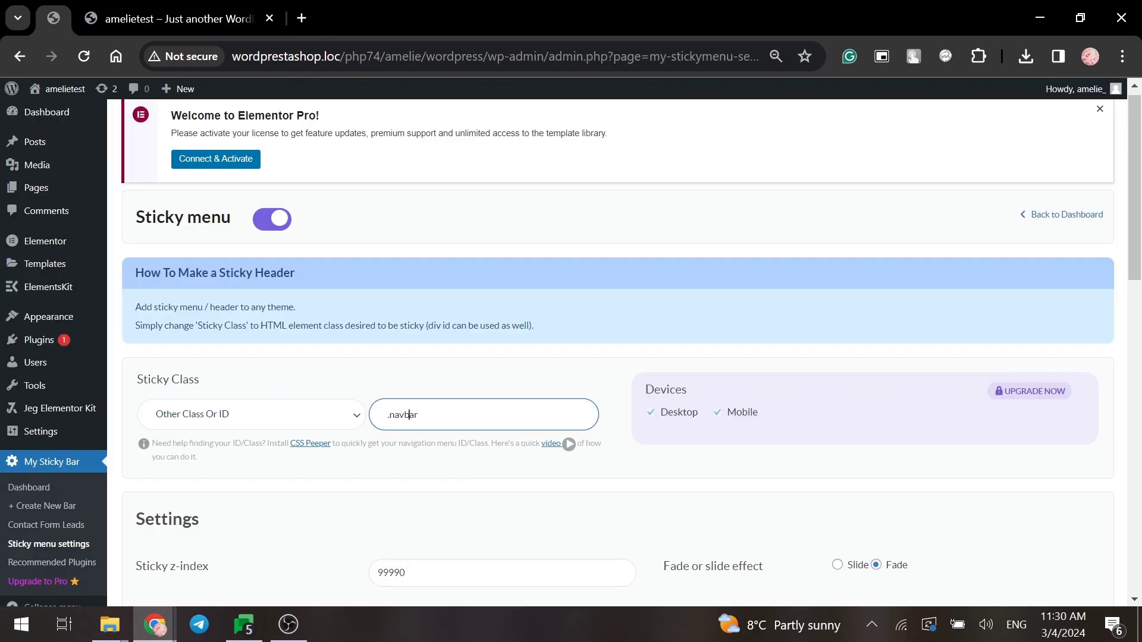
scroll(556, 429, "down", 8)
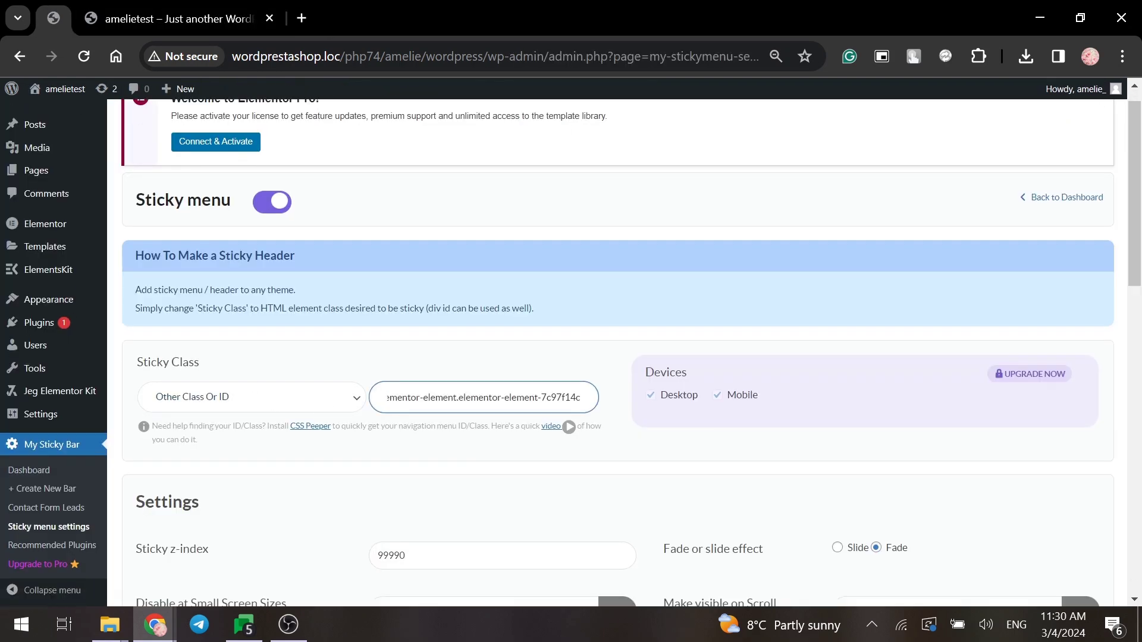
scroll(413, 420, "up", 5)
scroll(412, 420, "down", 3)
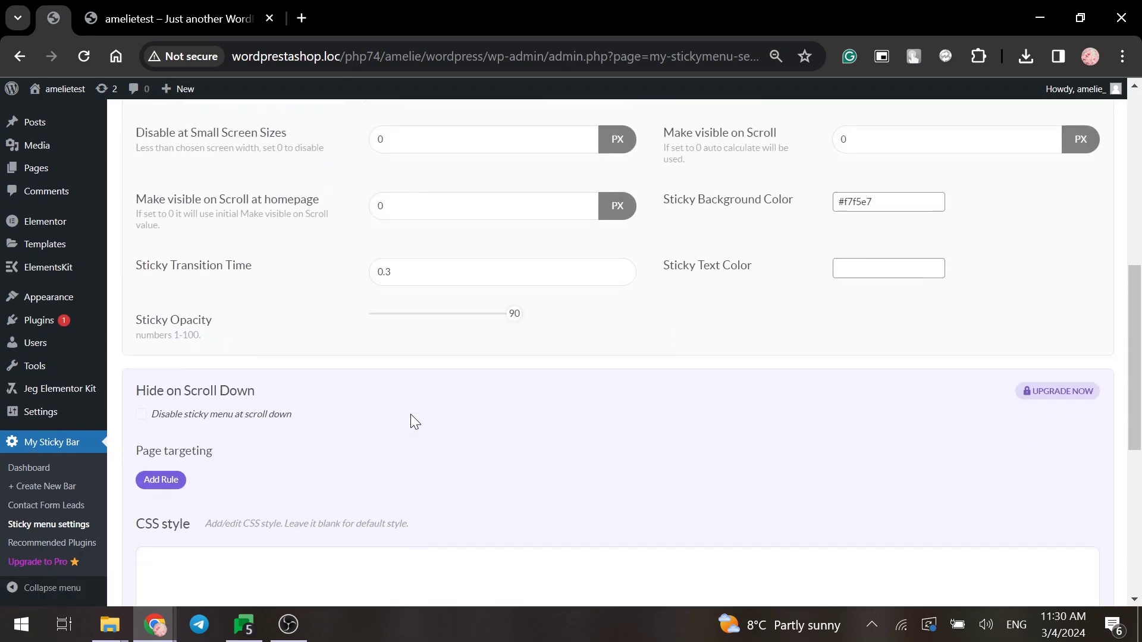
scroll(414, 420, "down", 4)
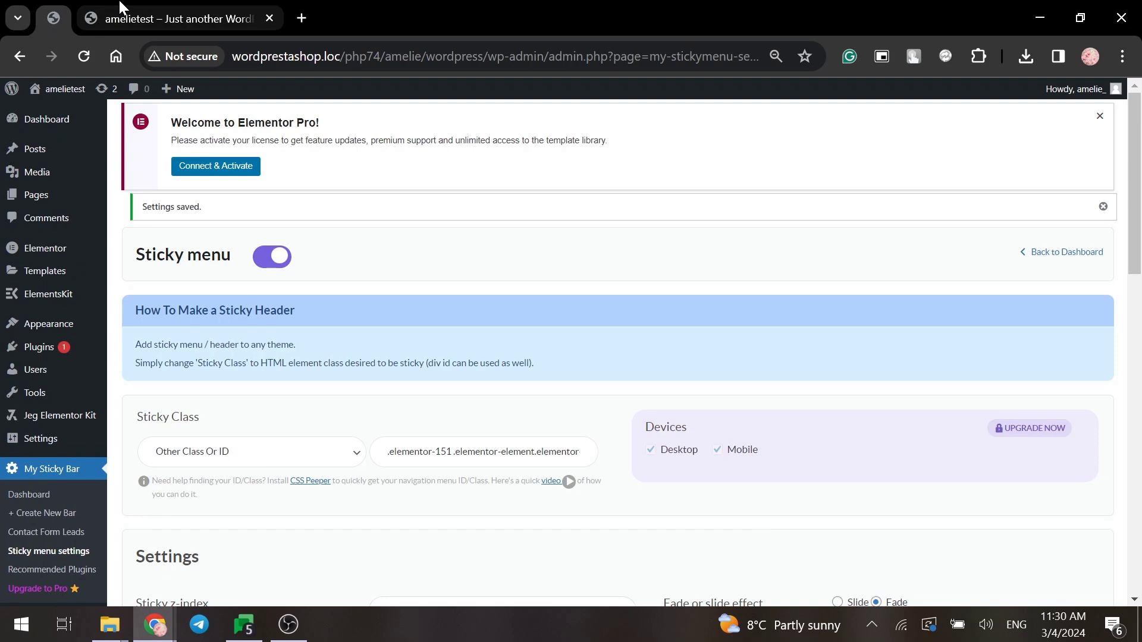
left_click(120, 11)
Reload the homepage to confirm the Agency Six header stays pinned while scrolling
left_click(80, 62)
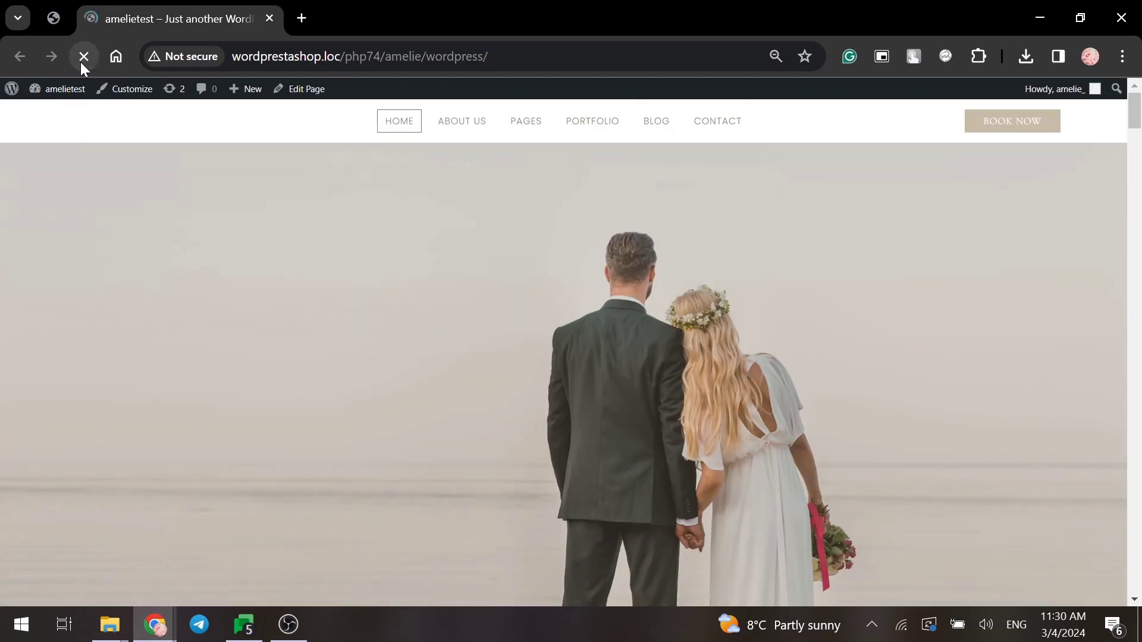
scroll(269, 267, "down", 5)
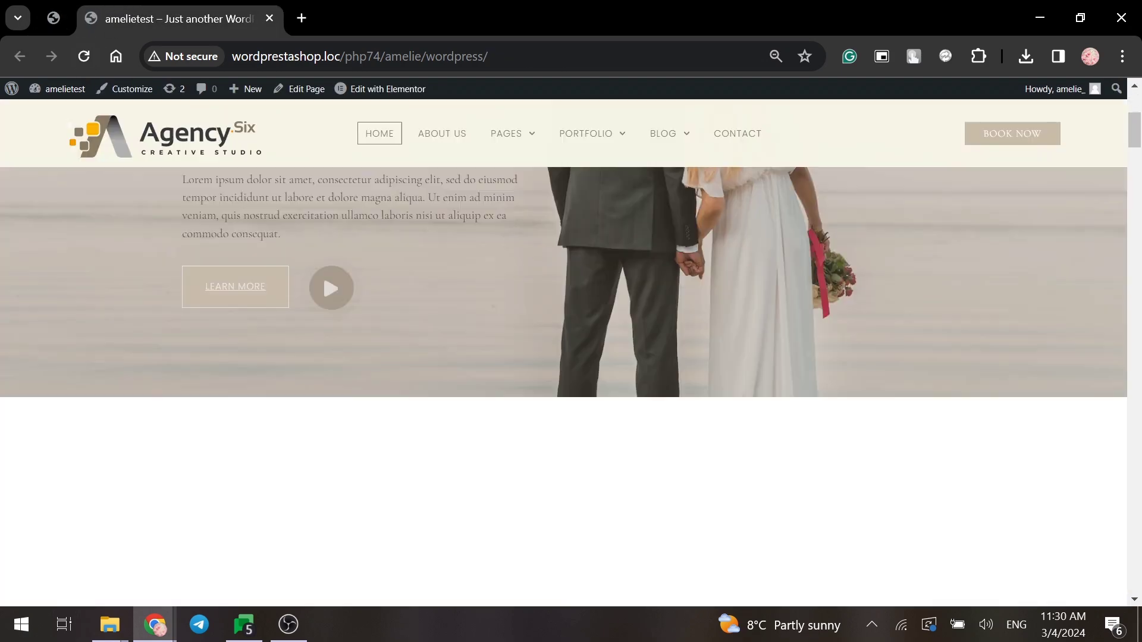
scroll(293, 279, "down", 3)
scroll(293, 279, "down", 3)
scroll(293, 280, "down", 5)
scroll(292, 280, "up", 4)
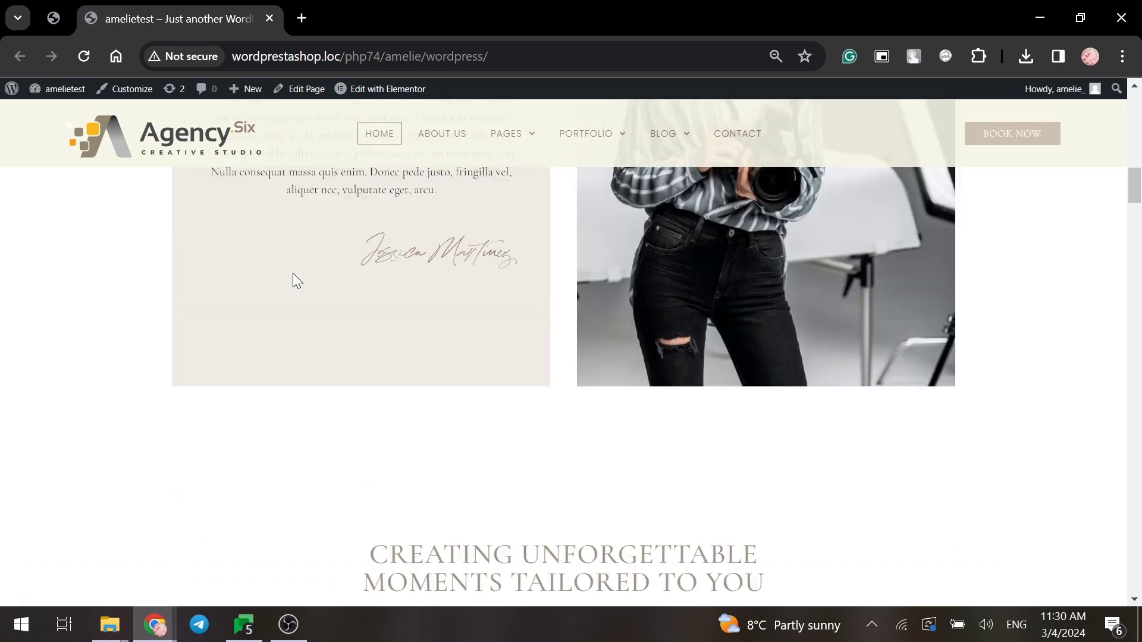
scroll(293, 279, "up", 10)
scroll(292, 279, "down", 5)
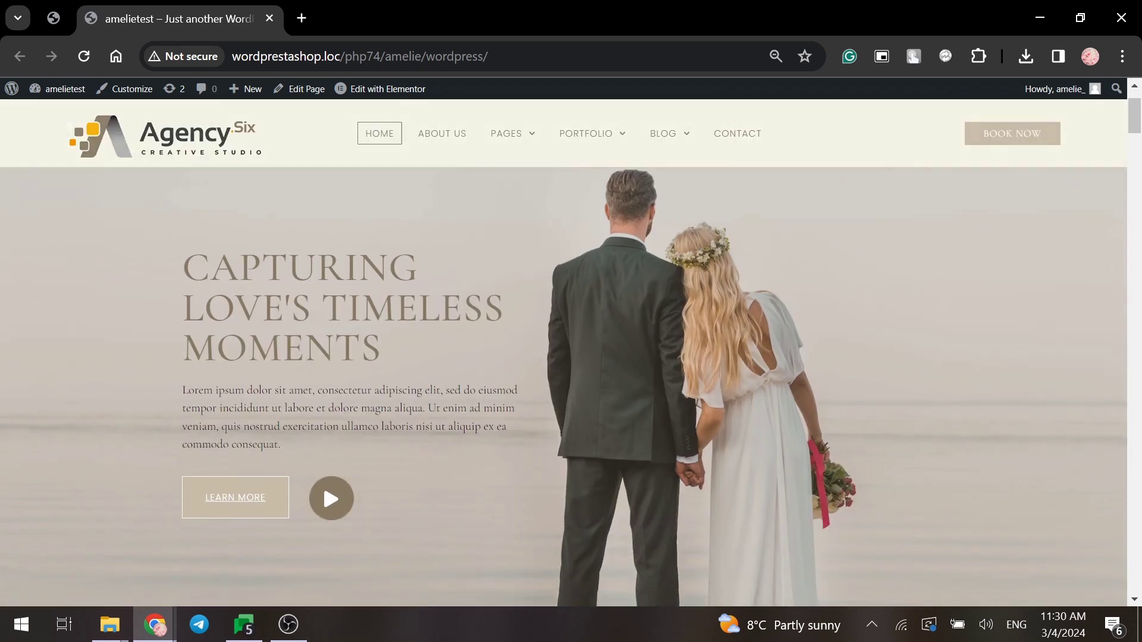
scroll(571, 356, "down", 1)
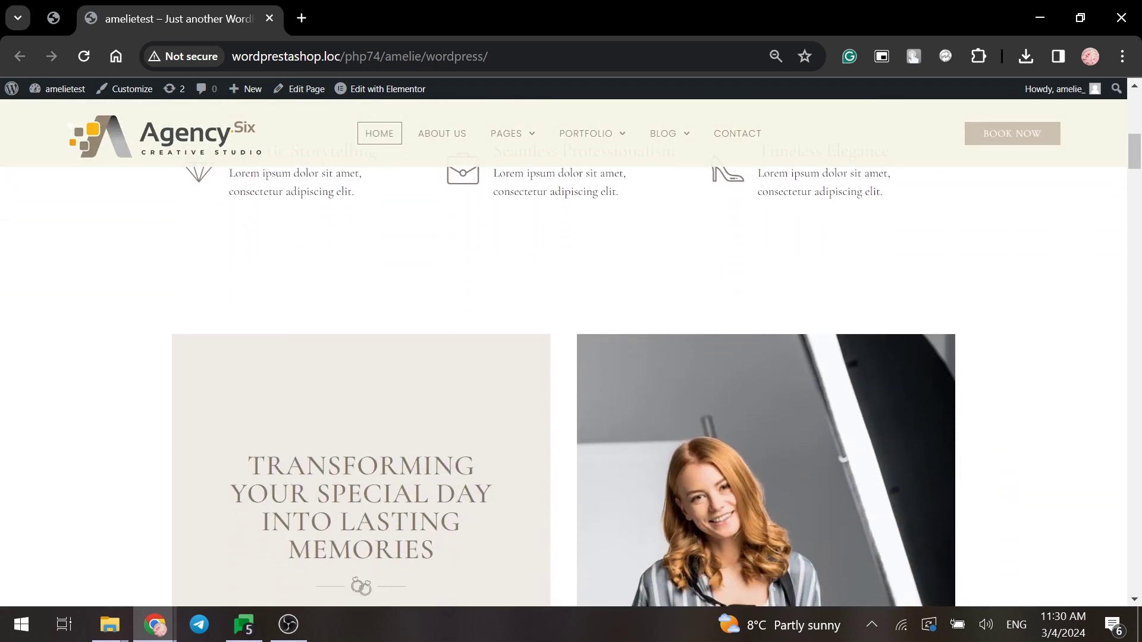